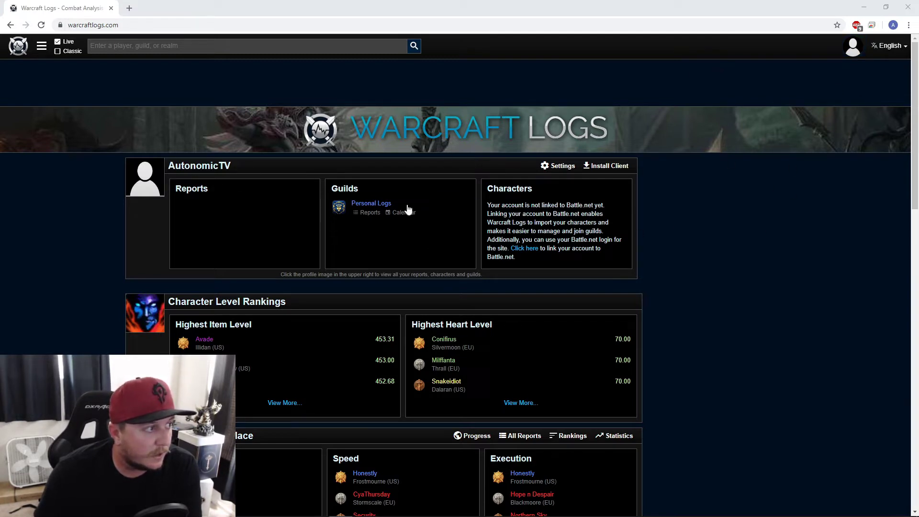
# Step: Switch Warcraft Logs to the Classic site and show the account's guild options panel
pyautogui.click(65, 55)
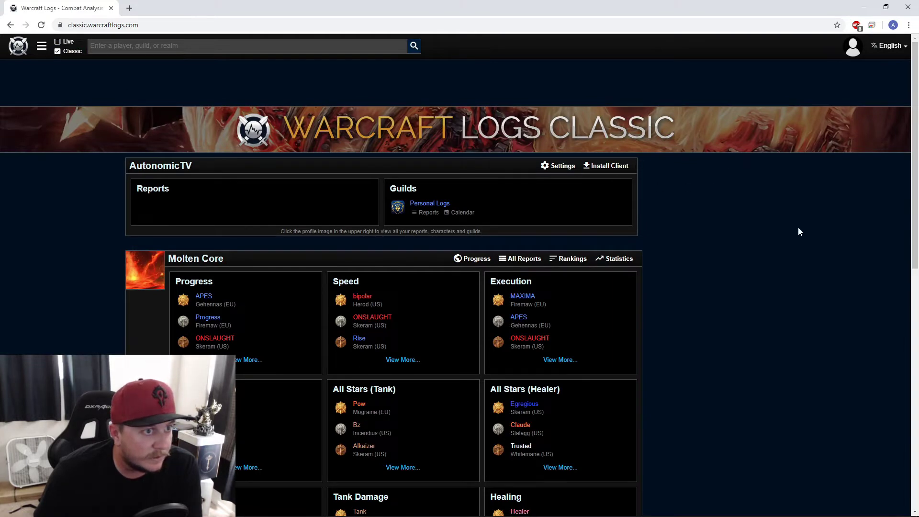
pyautogui.click(855, 50)
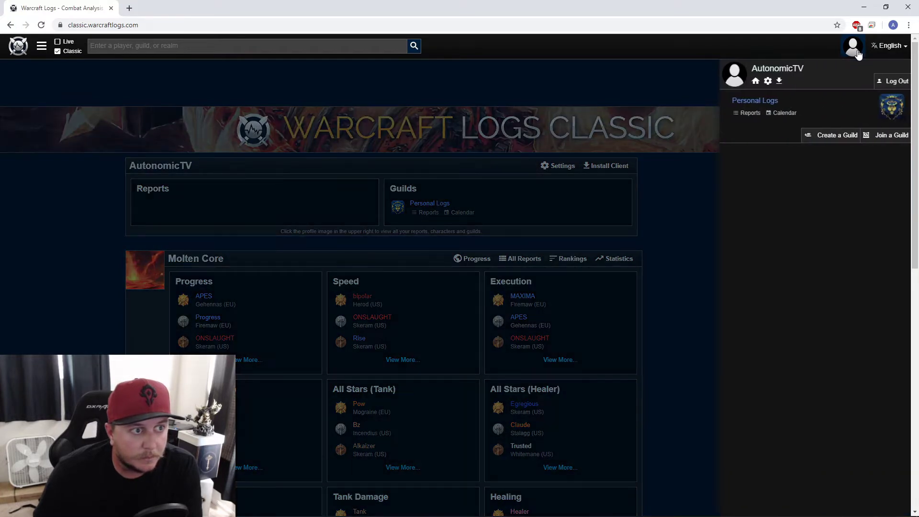
# Step: Go to Join a Guild and submit the guild code form to join Fury
pyautogui.click(888, 137)
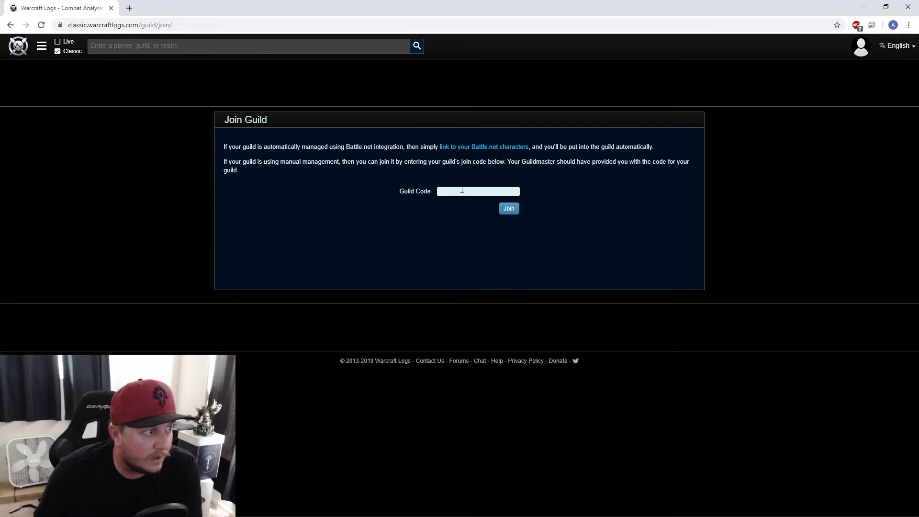
pyautogui.click(507, 207)
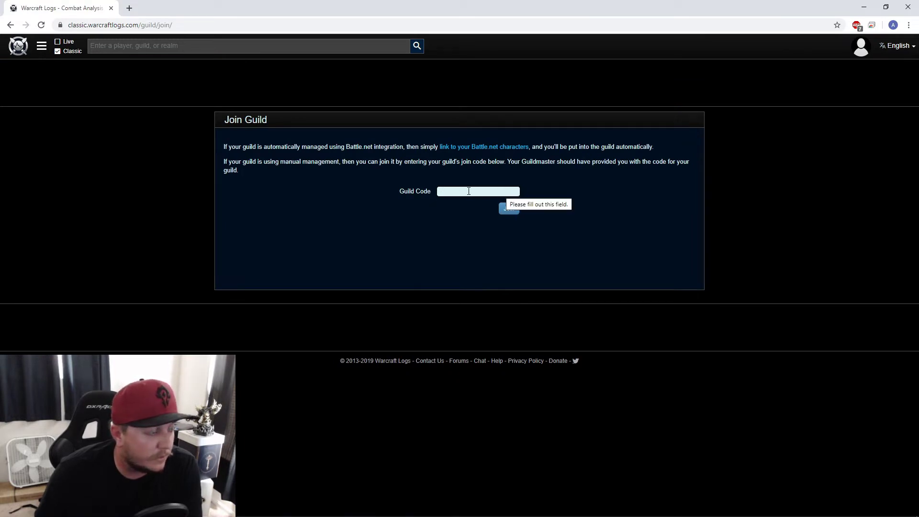
pyautogui.press('Return')
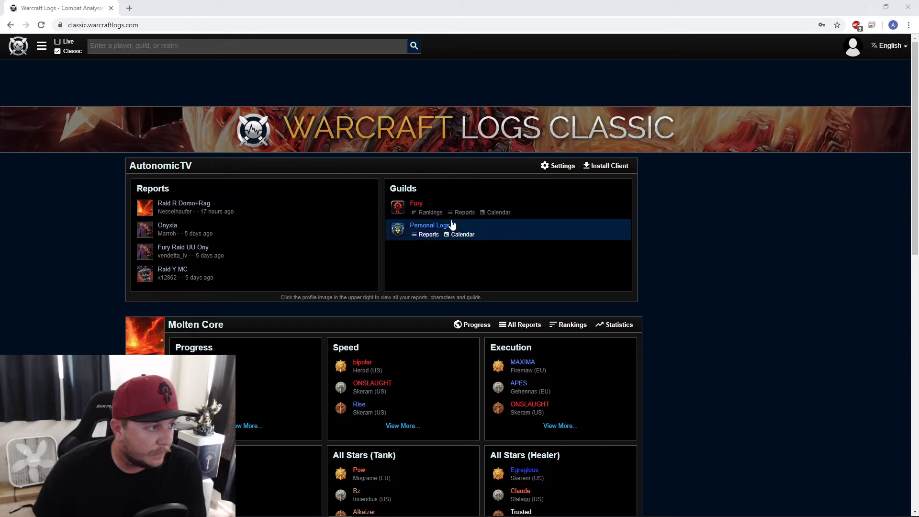
pyautogui.click(418, 207)
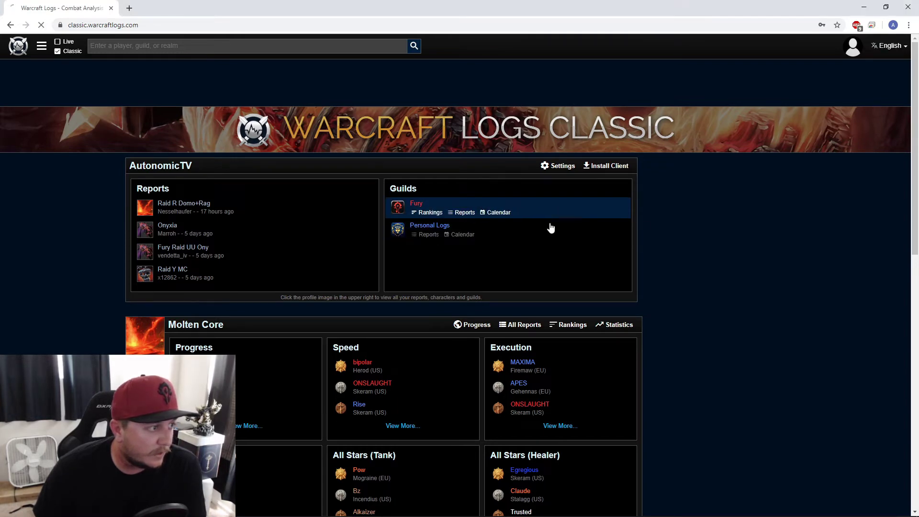
pyautogui.click(10, 25)
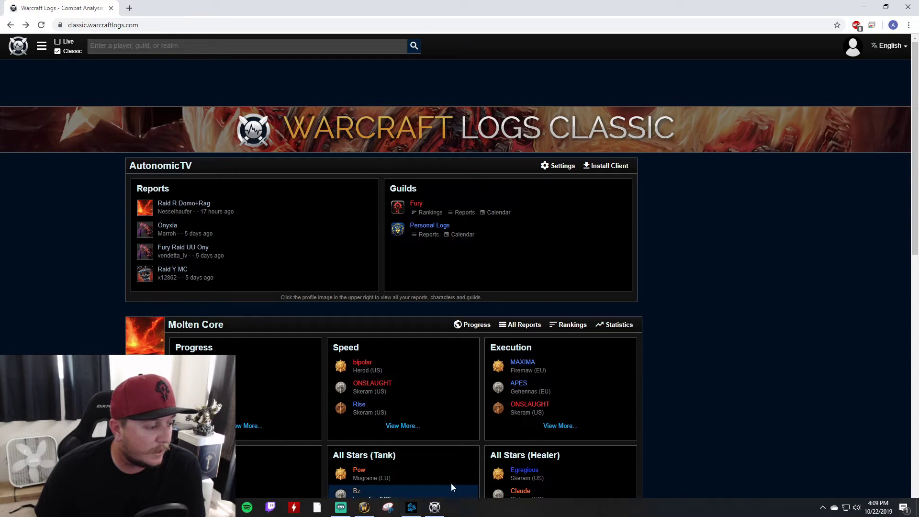
pyautogui.click(367, 509)
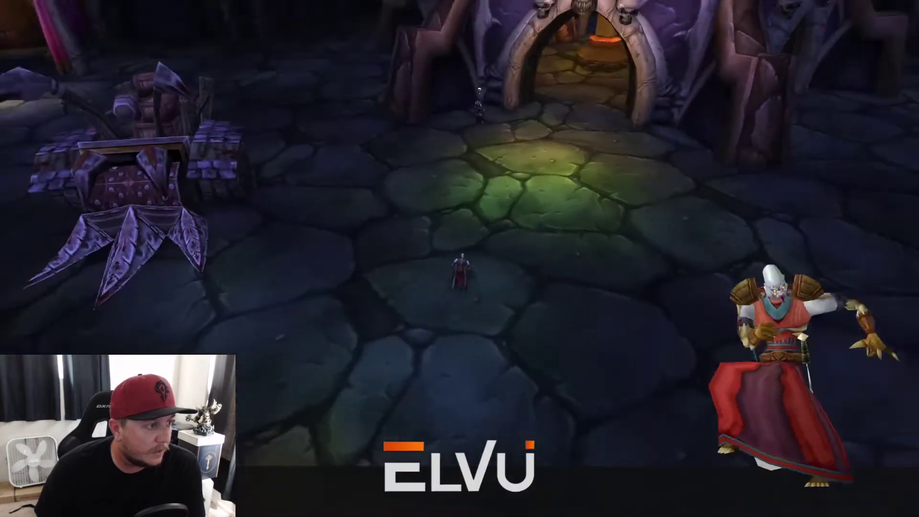
# Step: Enable Advanced Combat Logging in System > Network settings, apply it, and resume the game
pyautogui.moveTo(496, 260); pyautogui.dragTo(502, 261)
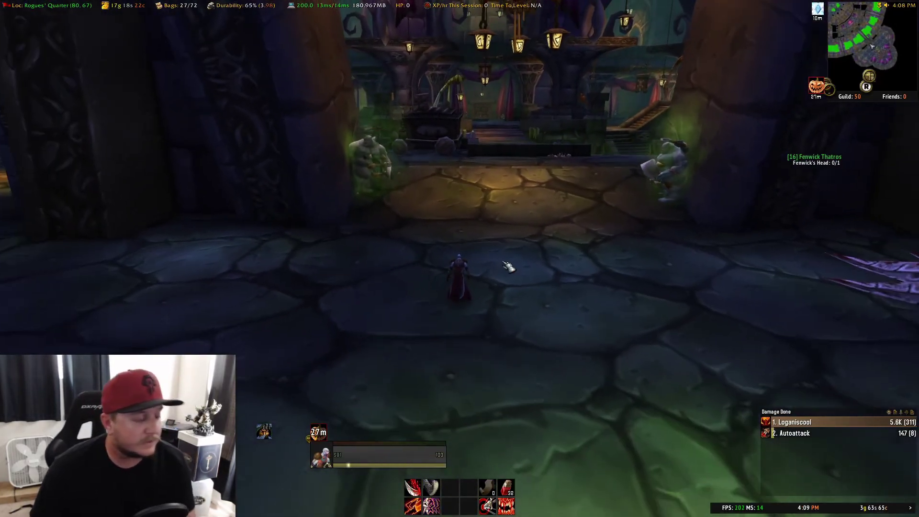
pyautogui.press('Escape')
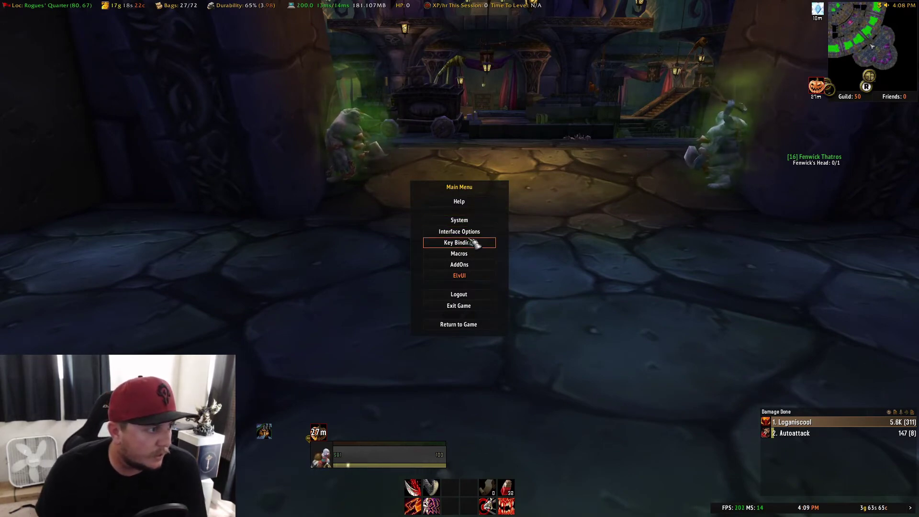
pyautogui.click(464, 220)
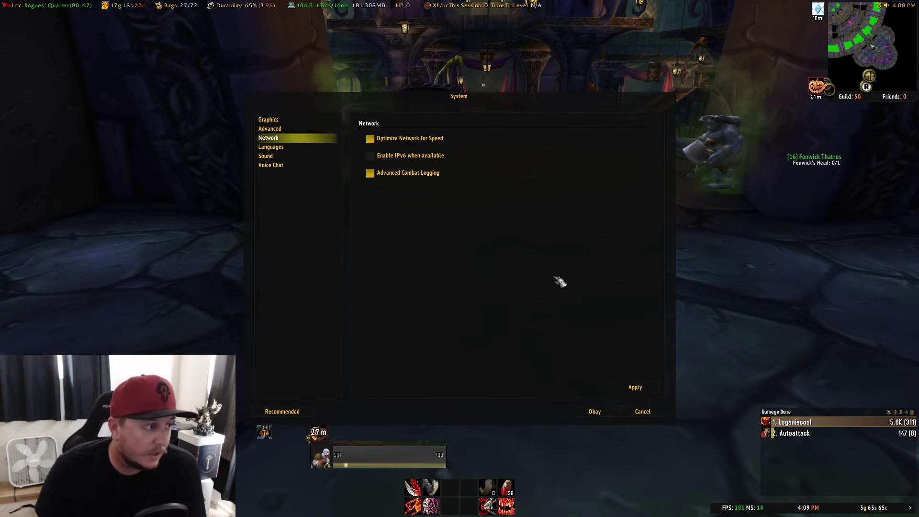
pyautogui.click(635, 387)
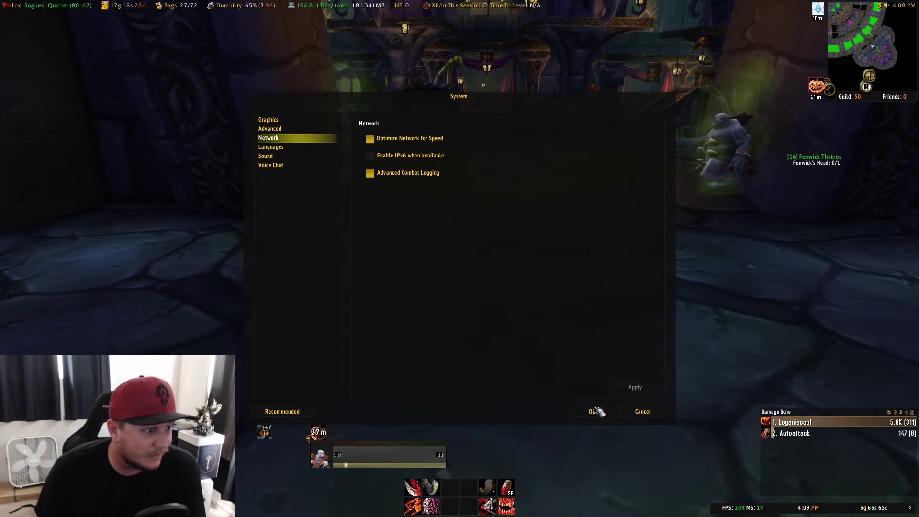
pyautogui.click(595, 413)
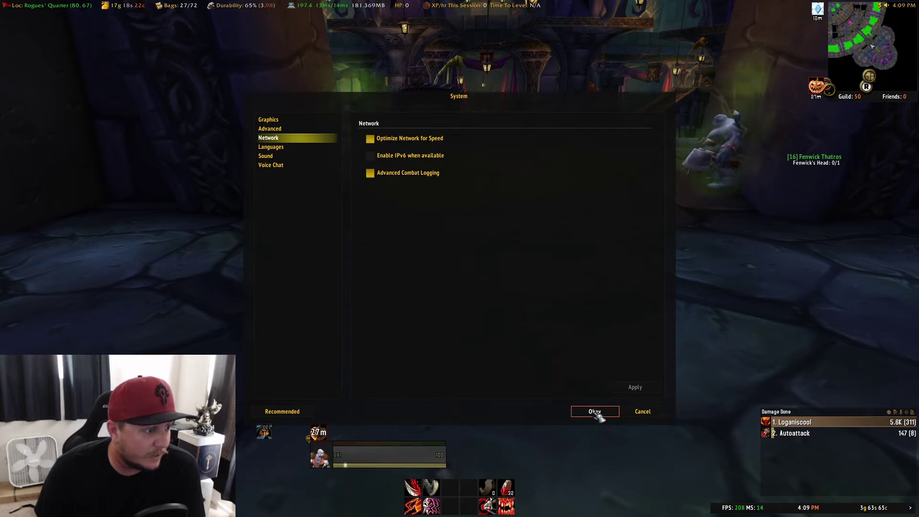
pyautogui.click(465, 327)
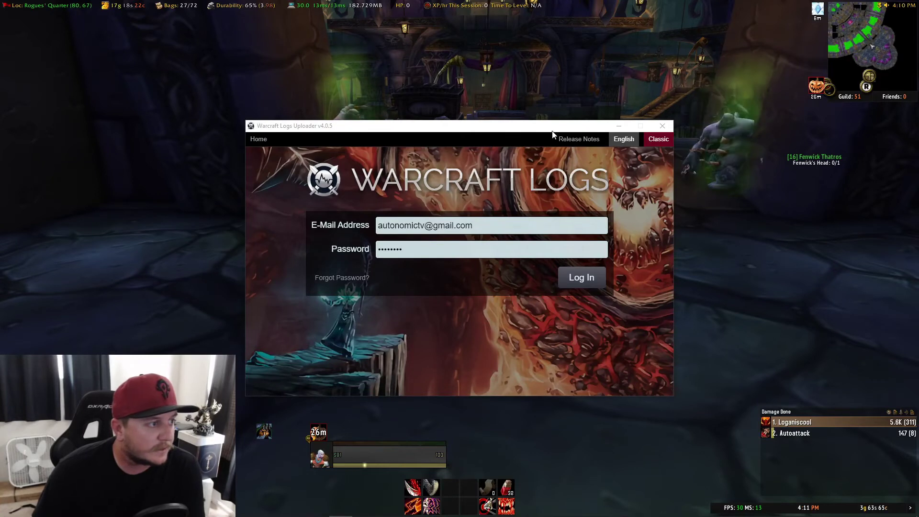
# Step: Set the uploader's game version to Classic and log in with the account password
pyautogui.moveTo(485, 129)
pyautogui.mouseDown()
pyautogui.moveTo(481, 139)
pyautogui.moveTo(487, 133)
pyautogui.mouseUp()
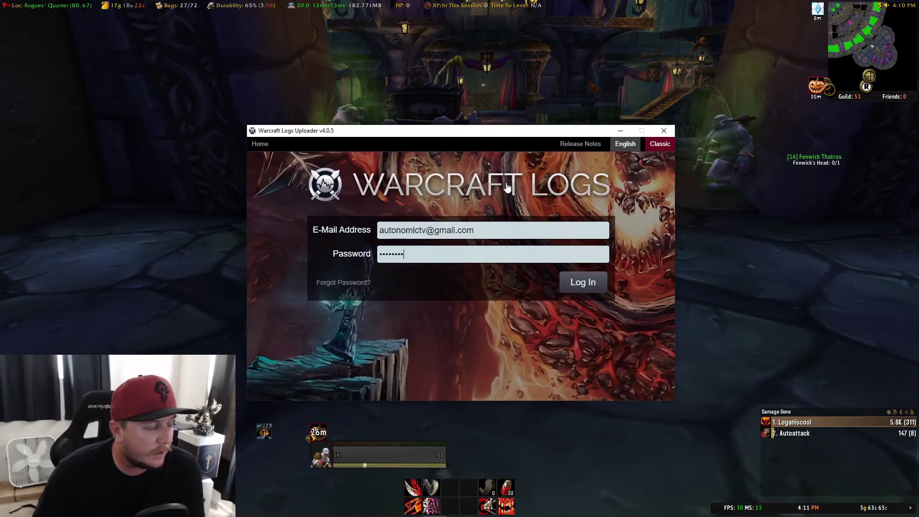
pyautogui.click(655, 148)
pyautogui.click(312, 266)
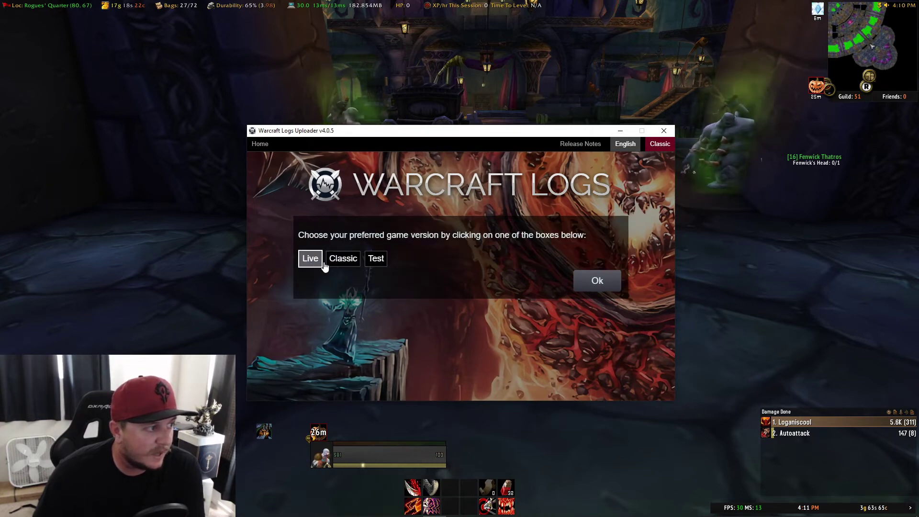
pyautogui.click(351, 263)
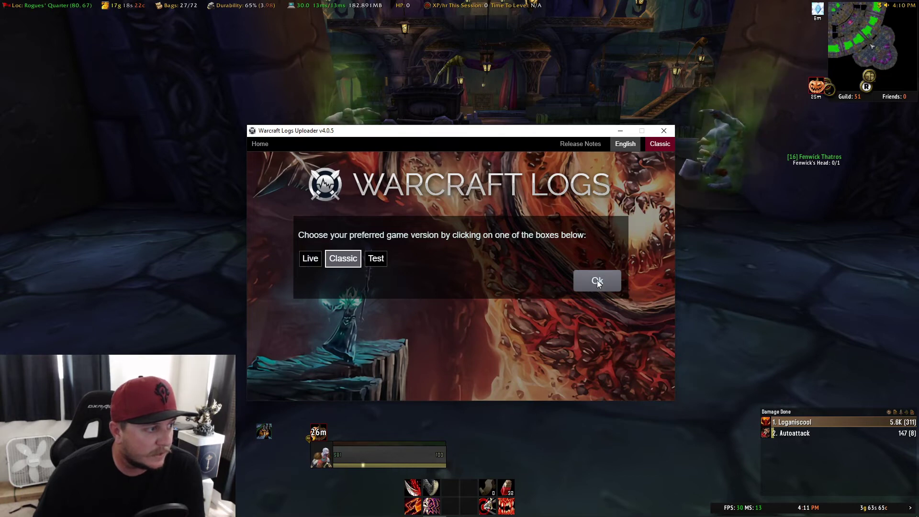
pyautogui.click(597, 281)
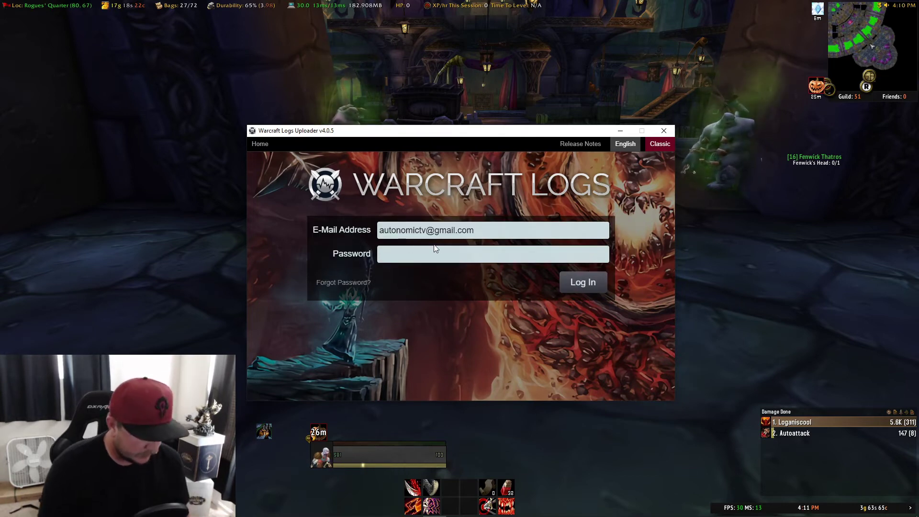
pyautogui.write('•••')
pyautogui.press('Return')
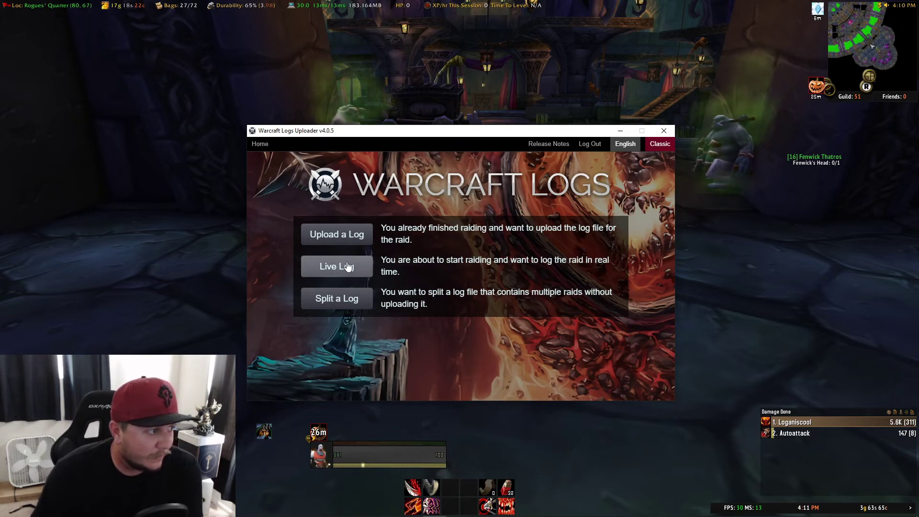
# Step: Create a private live log 'Raid Y MC' for Fury's Raid Y team and start logging
pyautogui.click(335, 269)
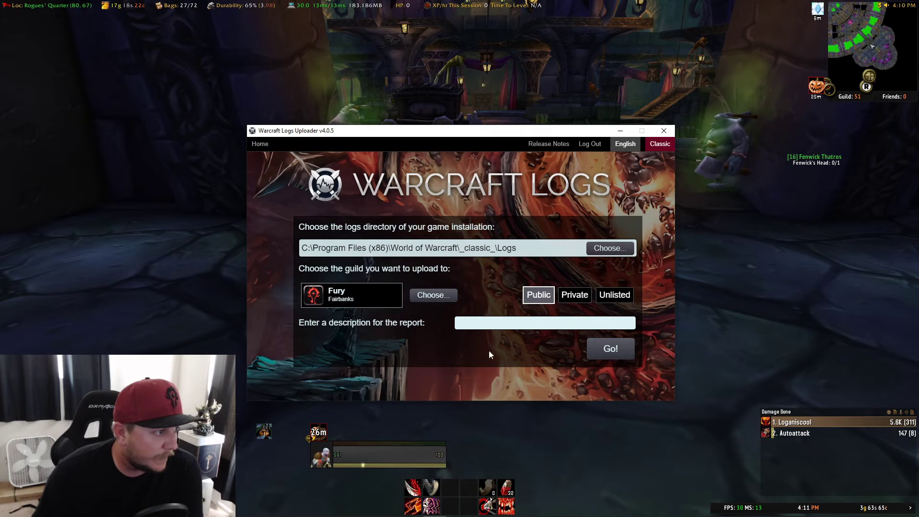
pyautogui.click(431, 296)
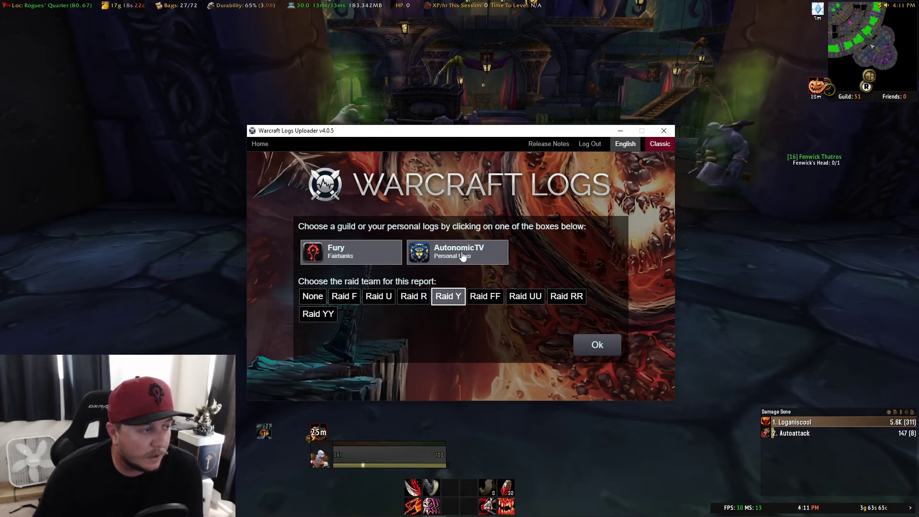
pyautogui.click(418, 263)
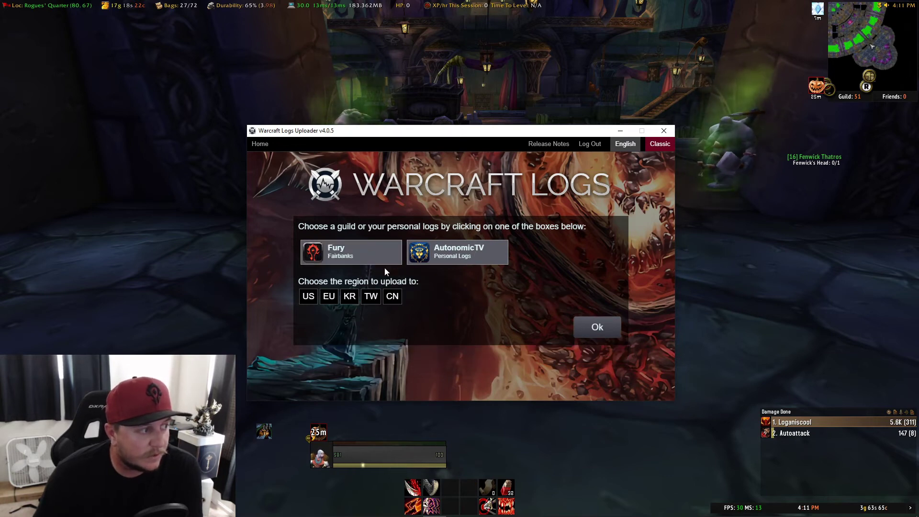
pyautogui.click(355, 262)
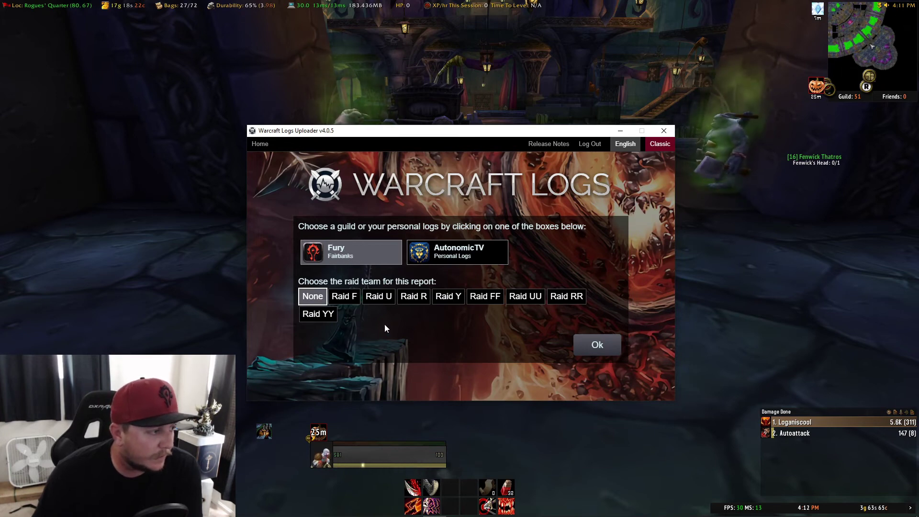
pyautogui.click(447, 301)
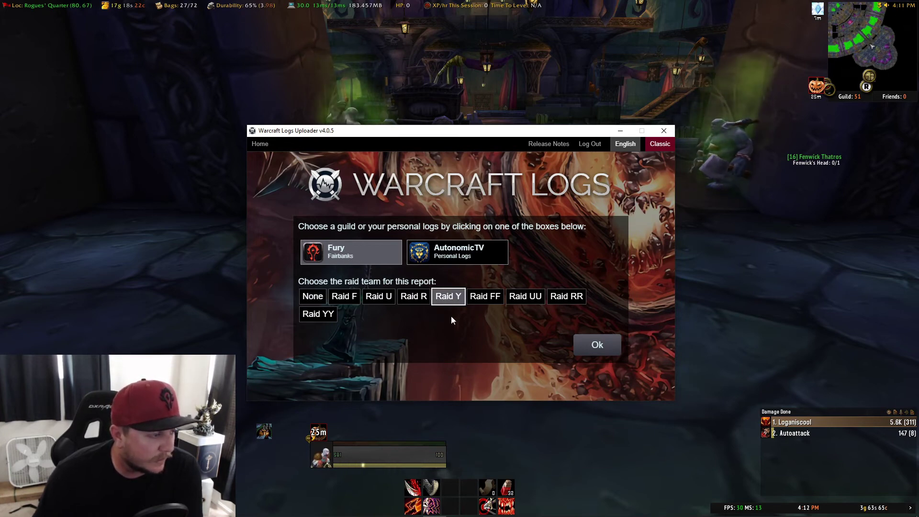
pyautogui.click(581, 347)
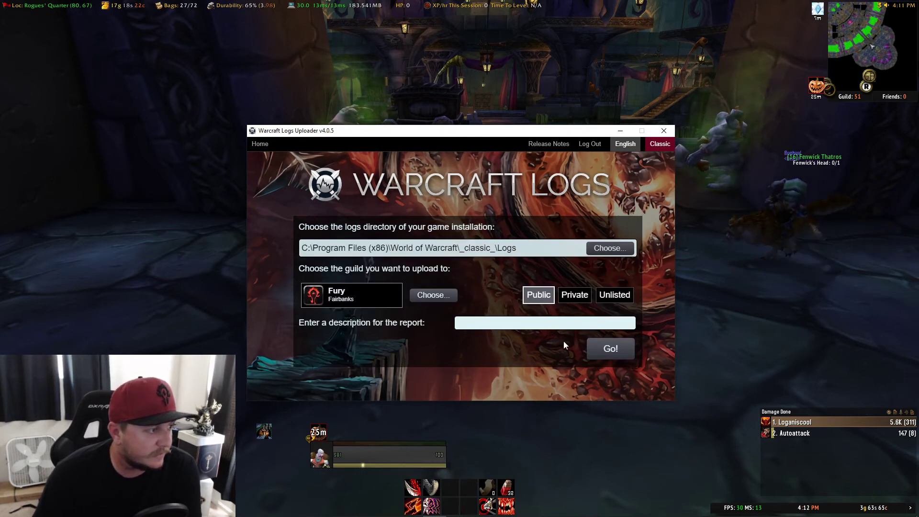
pyautogui.click(575, 296)
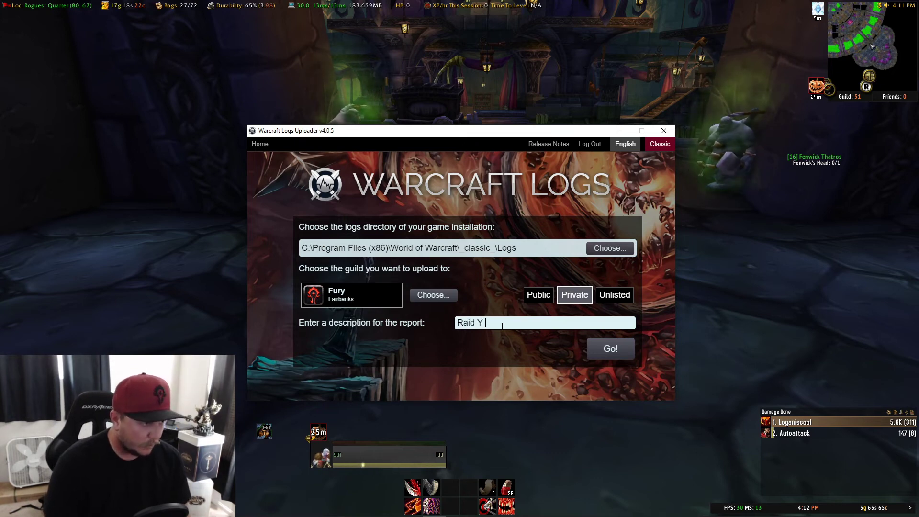
pyautogui.click(607, 351)
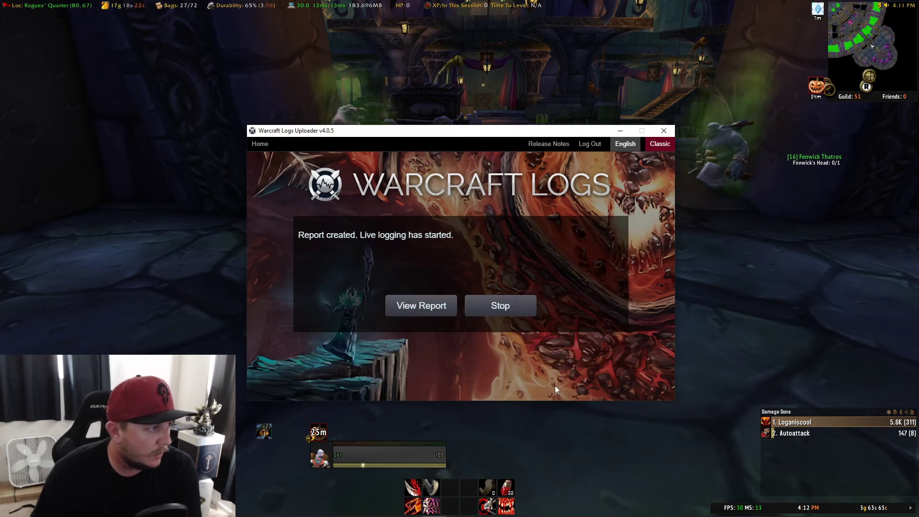
pyautogui.click(189, 280)
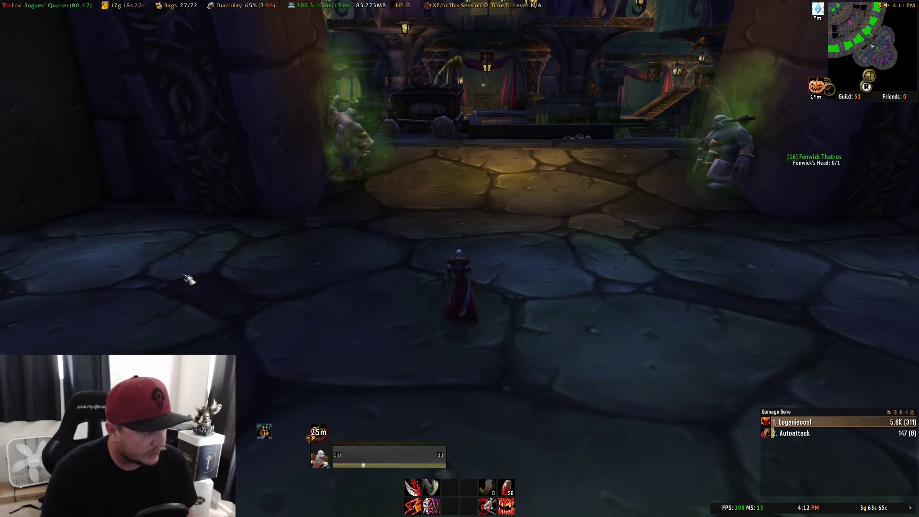
pyautogui.moveTo(189, 280); pyautogui.dragTo(374, 280)
pyautogui.hotkey('alt', 'Tab')
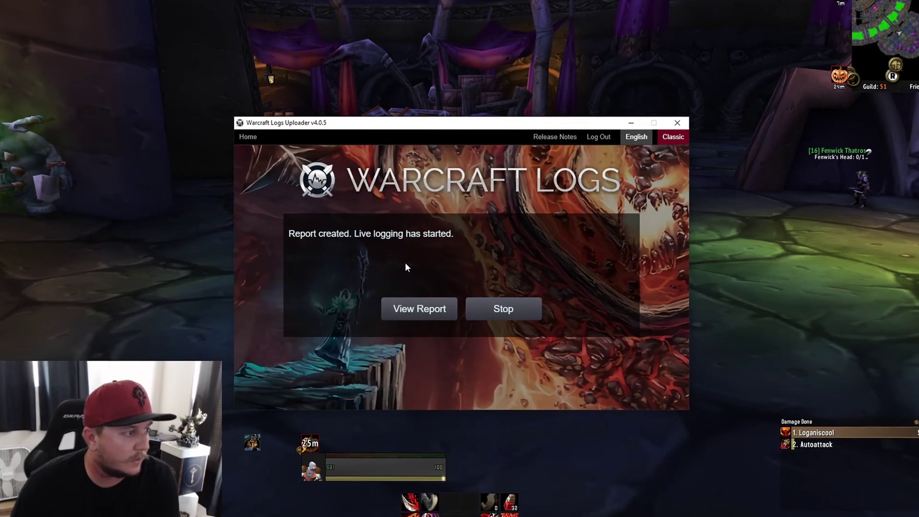
pyautogui.click(415, 310)
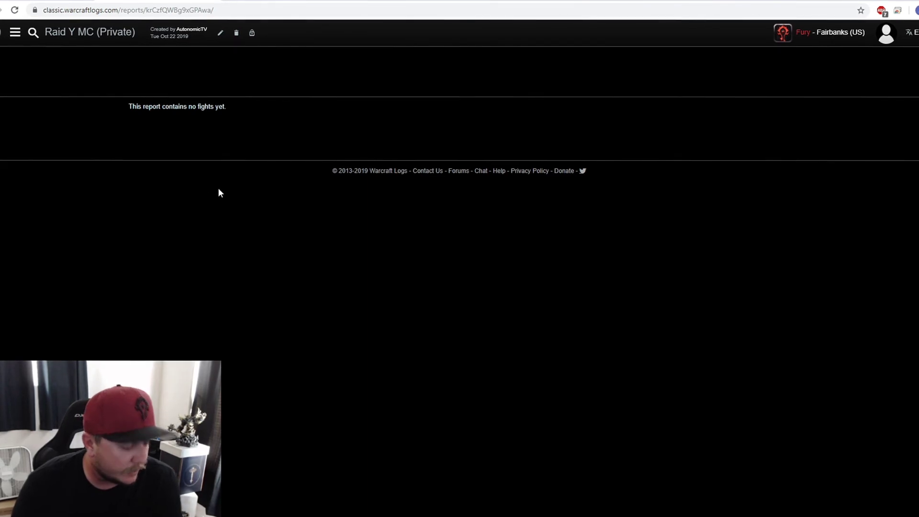
# Step: Return to World of Warcraft with Alt+Tab
pyautogui.hotkey('alt', 'Tab')
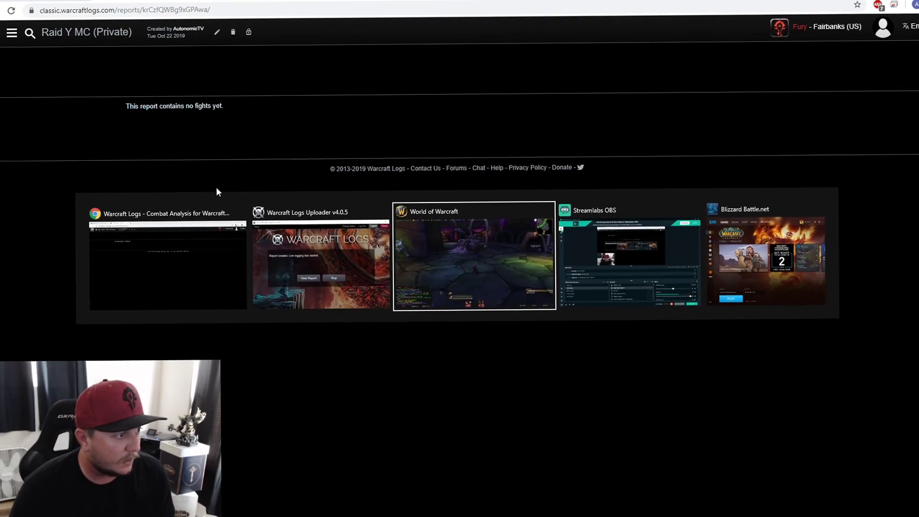